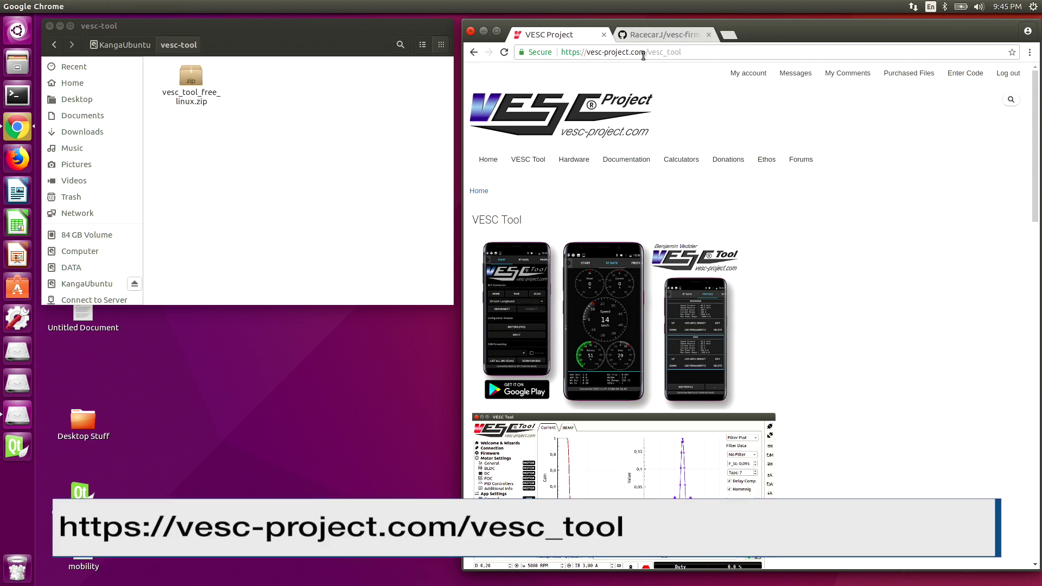
Scroll the VESC Tool page down to the Silver, Bronze and €0.00 Free listings
{"action": "scroll", "coordinate": [724, 212], "scroll_direction": "down", "scroll_amount": 15}
{"action": "scroll", "coordinate": [724, 213], "scroll_direction": "down", "scroll_amount": 5}
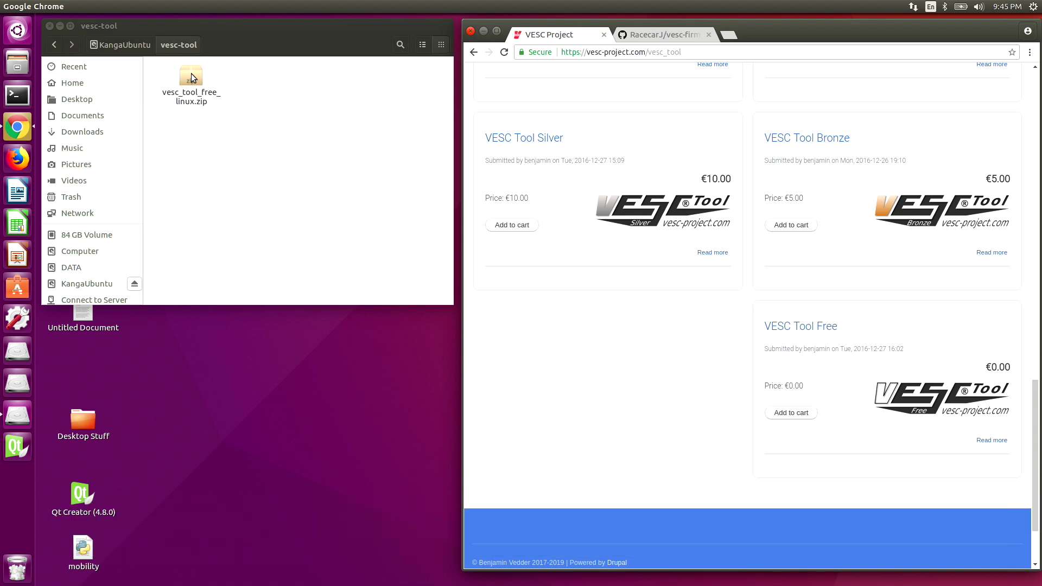
Extract vesc_tool_free_linux.zip in place to get vesc_tool_1.25
{"action": "right_click", "coordinate": [191, 74]}
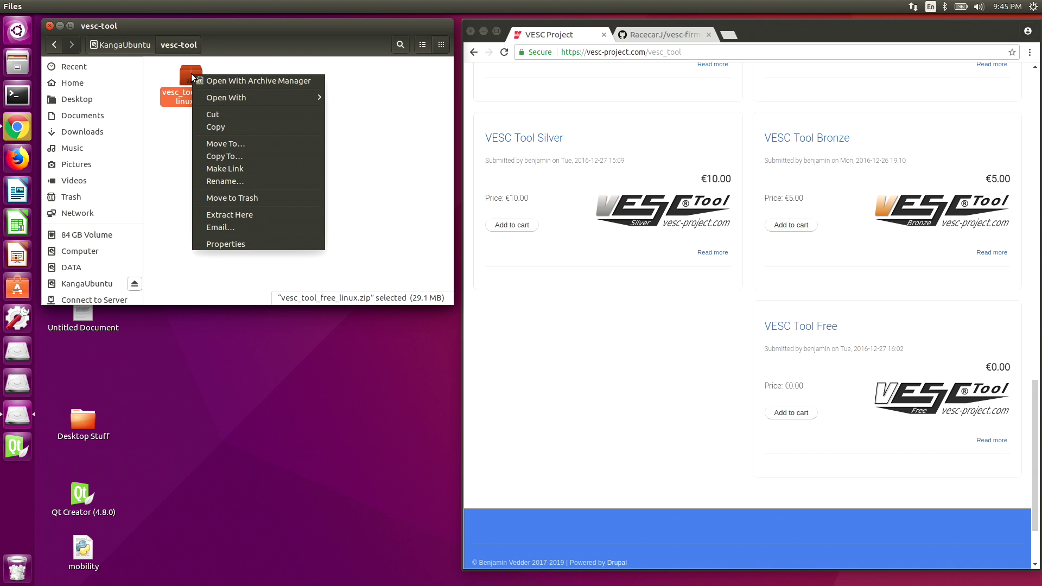
{"action": "left_click", "coordinate": [217, 214]}
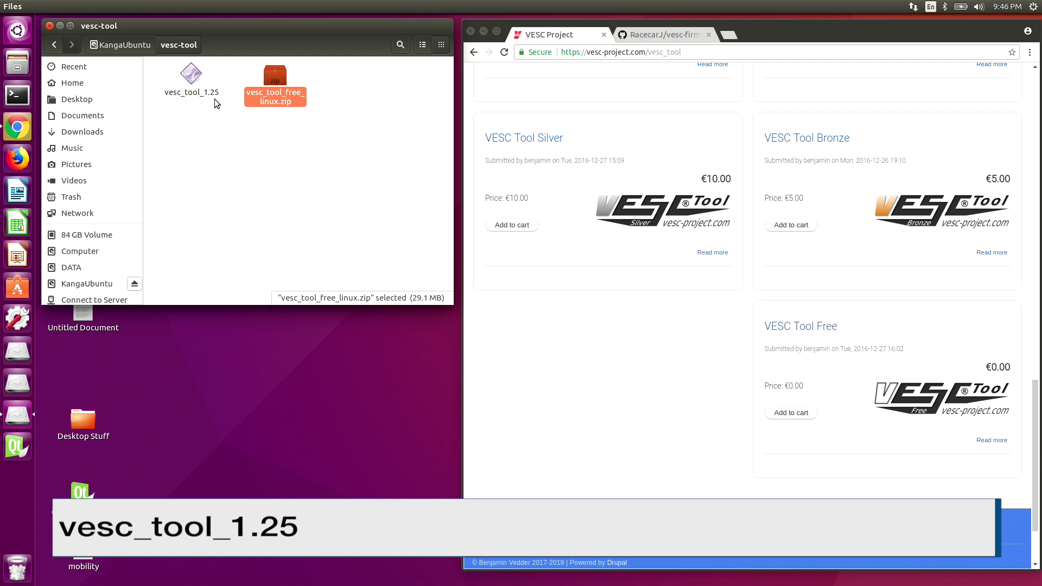
Open VESC-Configuration/VESC-6-Plus-30k.xml in the RacecarJ vesc-firmware repository
{"action": "left_click", "coordinate": [650, 38]}
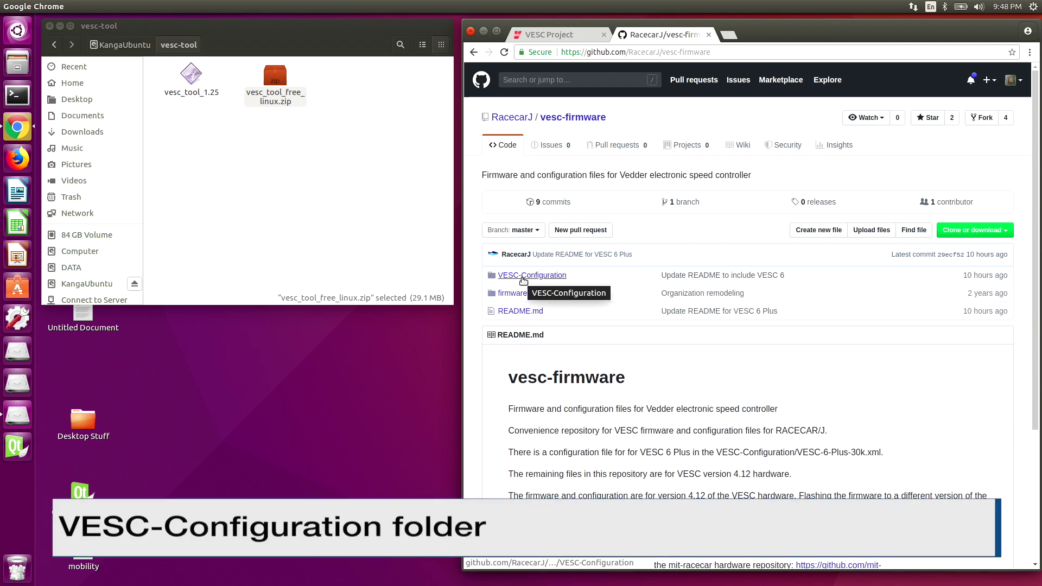
{"action": "left_click", "coordinate": [524, 276]}
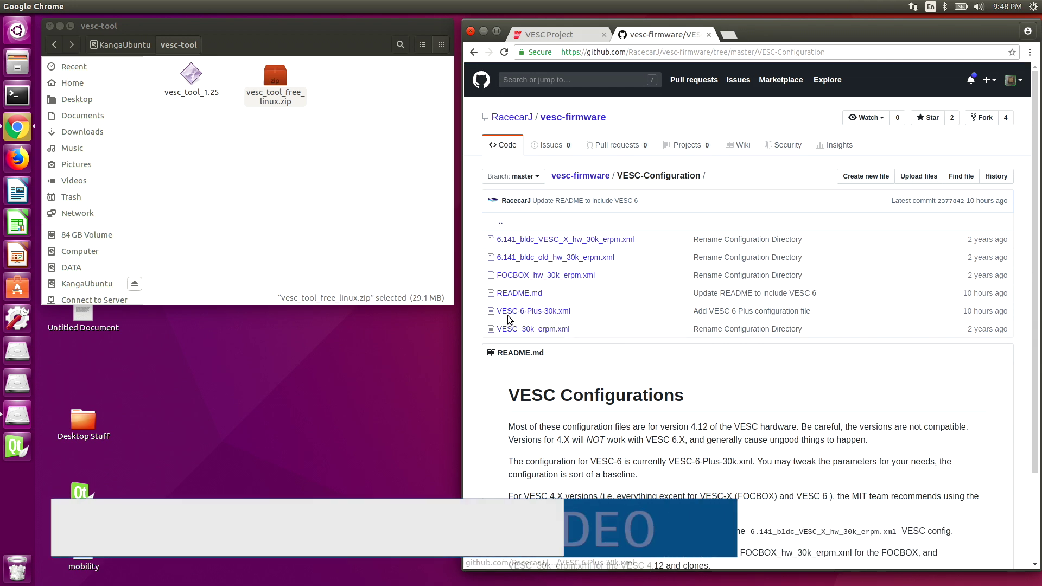
{"action": "left_click", "coordinate": [540, 313]}
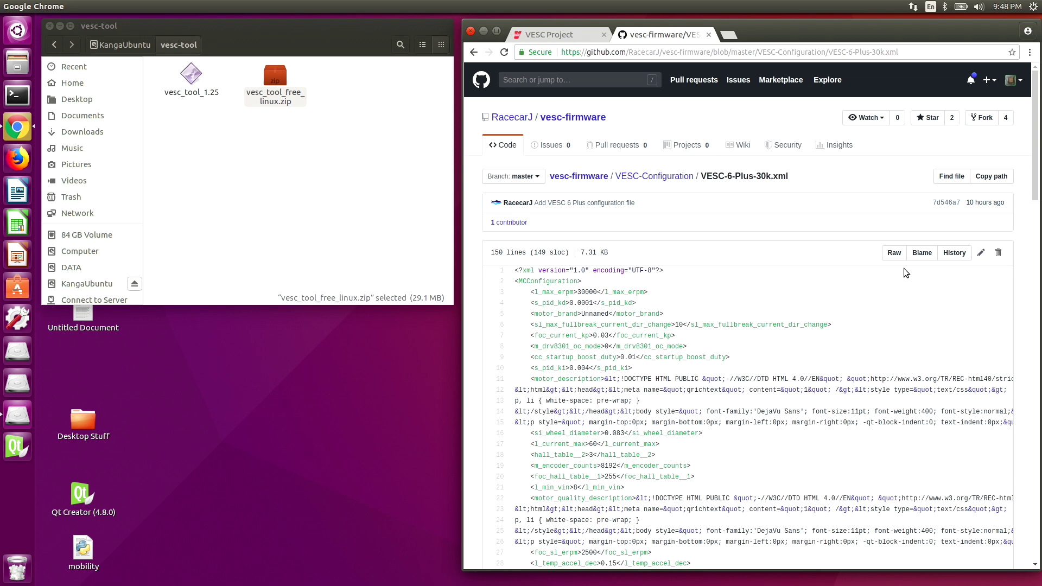
Save the raw VESC-6-Plus-30k.xml into the vesc-tool folder on KangaUbuntu
{"action": "left_click", "coordinate": [894, 253]}
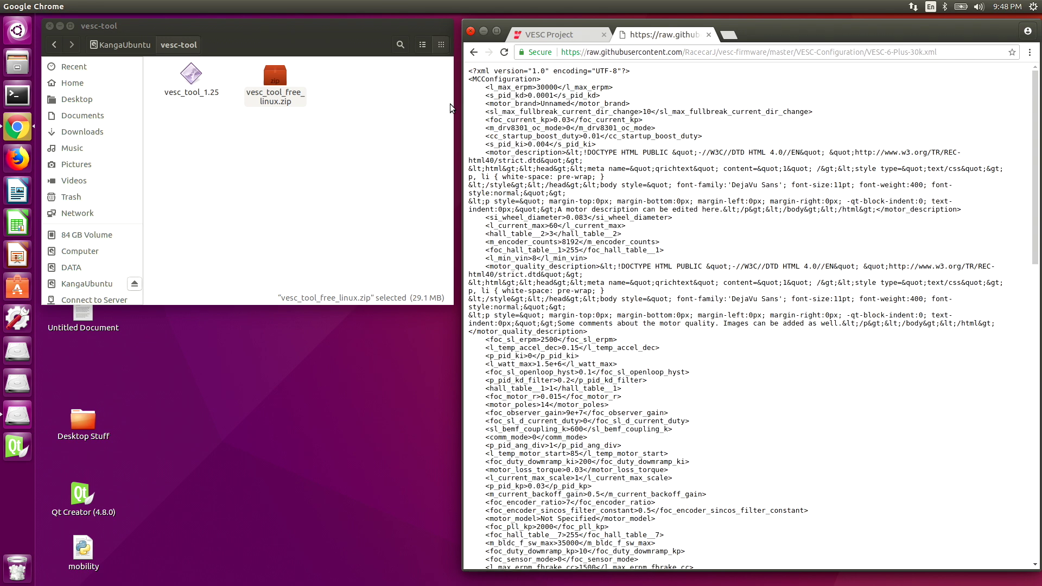
{"action": "right_click", "coordinate": [558, 111]}
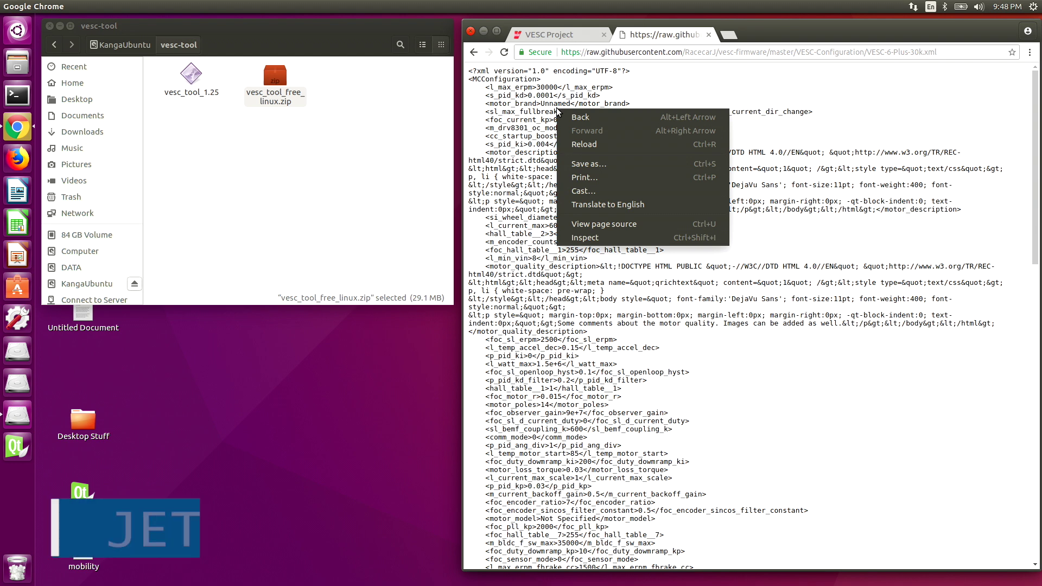
{"action": "left_click", "coordinate": [597, 168]}
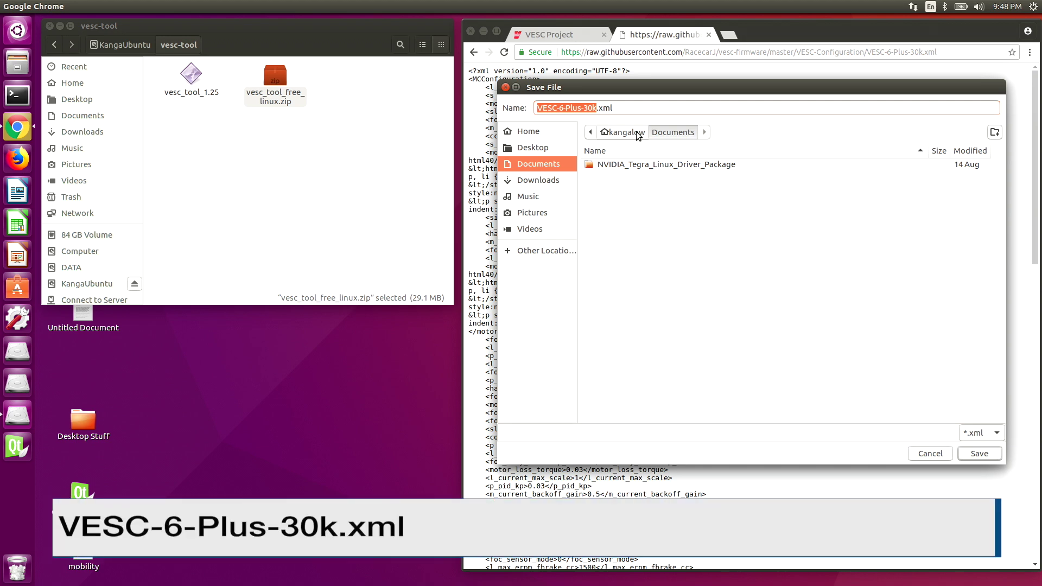
{"action": "left_click", "coordinate": [515, 251]}
{"action": "left_click", "coordinate": [644, 222]}
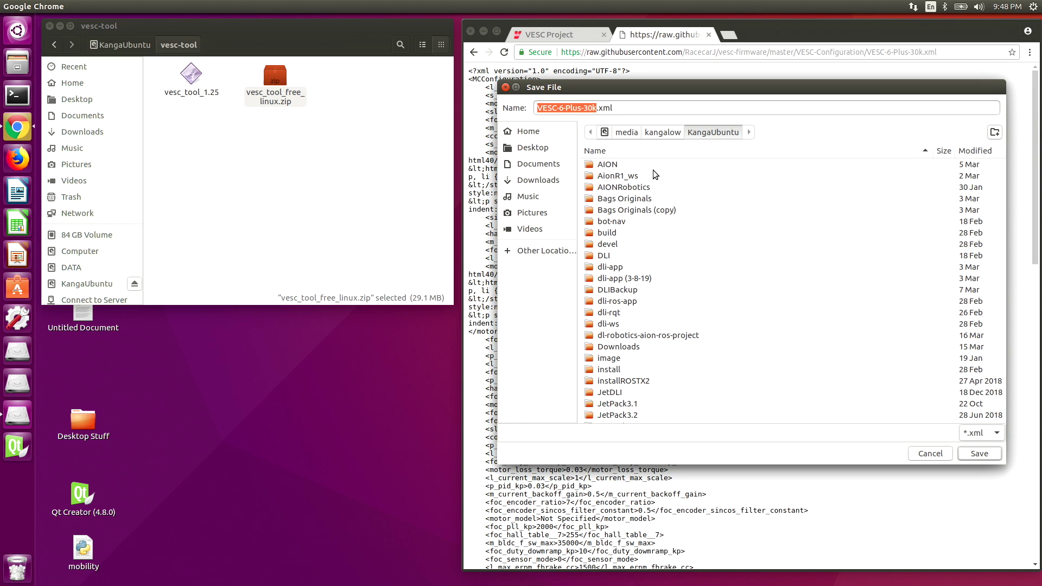
{"action": "scroll", "coordinate": [653, 171], "scroll_direction": "down", "scroll_amount": 5}
{"action": "double_click", "coordinate": [613, 405]}
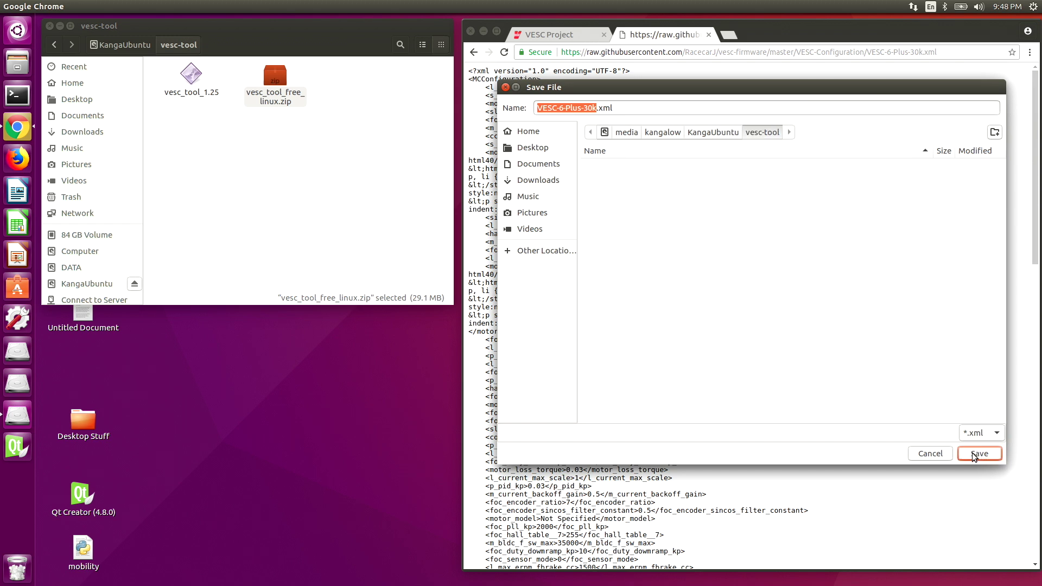
{"action": "left_click", "coordinate": [972, 457]}
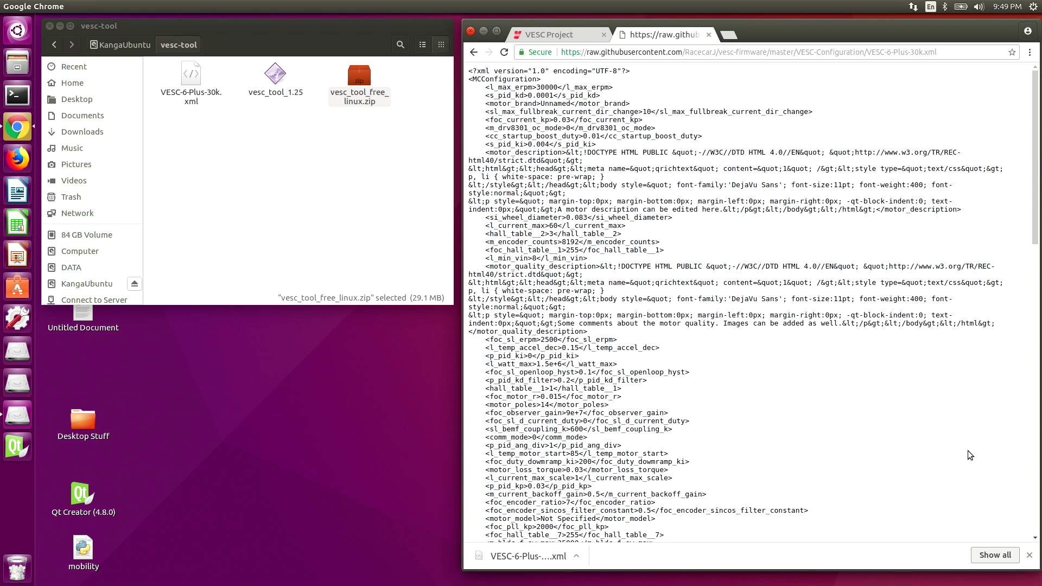
Launch vesc_tool_1.25 from the vesc-tool folder to start VESC Tool 1.25
{"action": "left_click", "coordinate": [548, 35]}
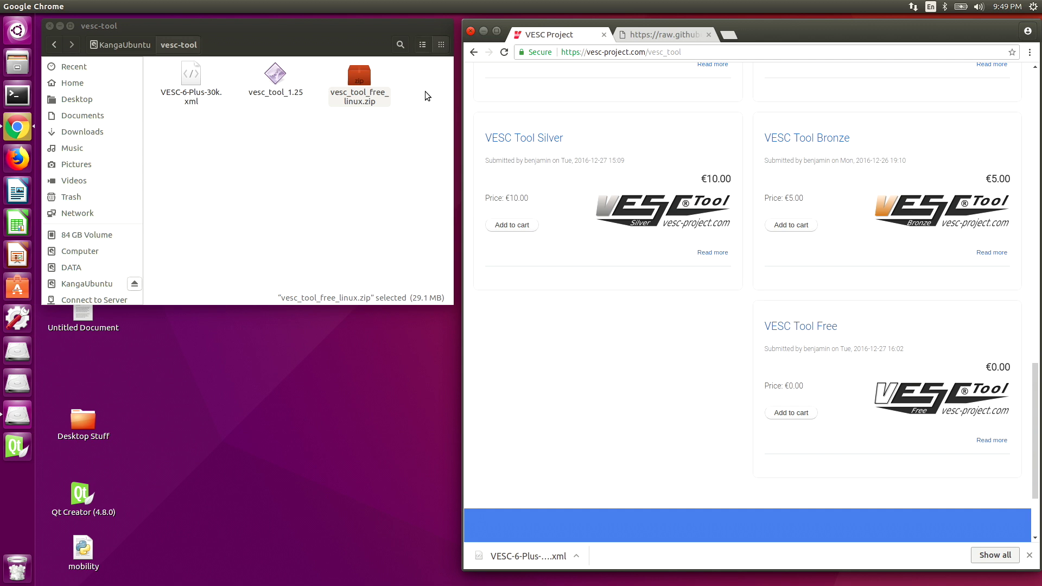
{"action": "left_click", "coordinate": [275, 81]}
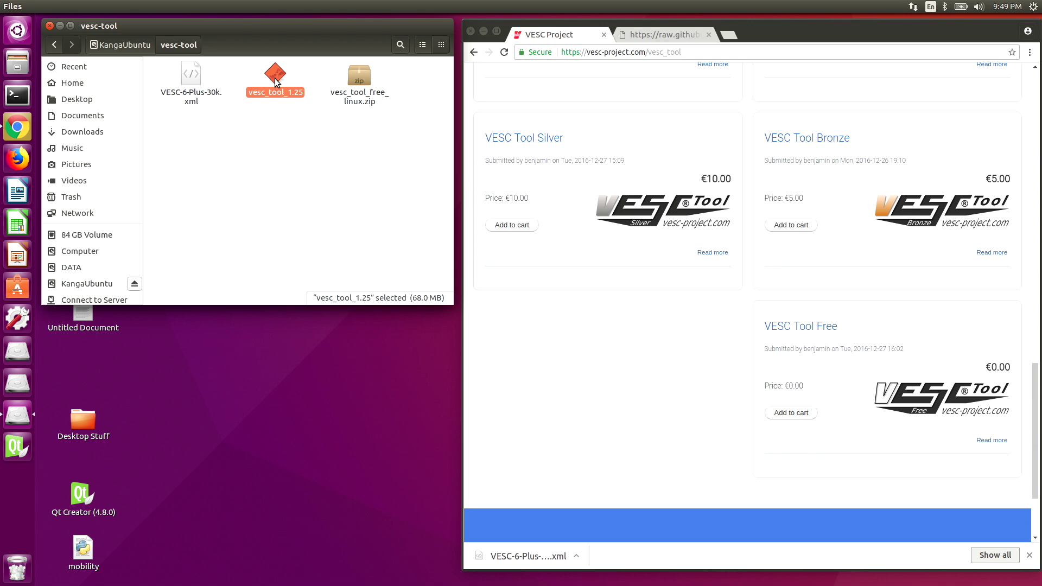
{"action": "double_click", "coordinate": [275, 81]}
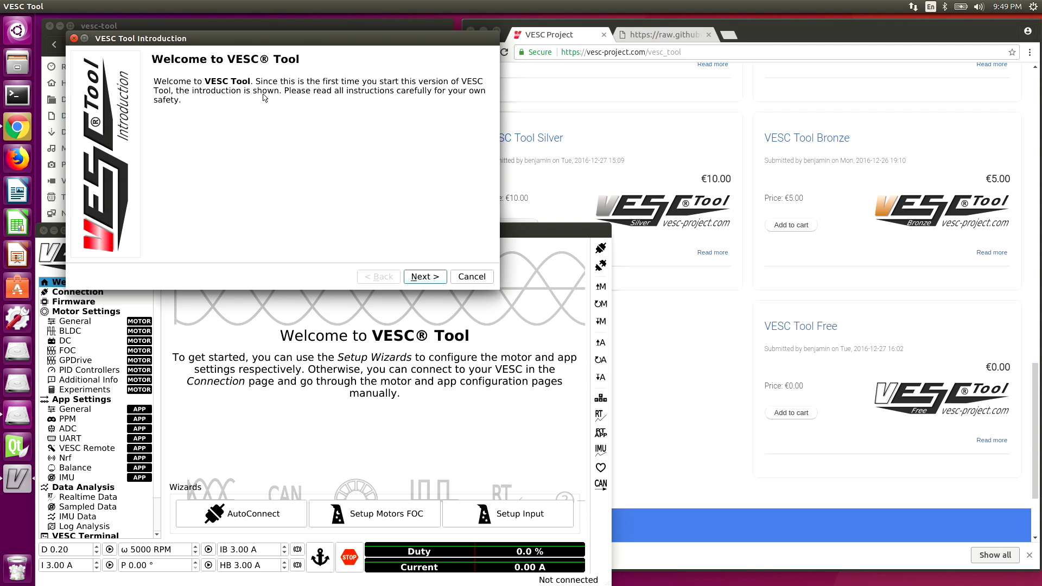
Accept the usage information terms in the introduction wizard
{"action": "left_click", "coordinate": [435, 278]}
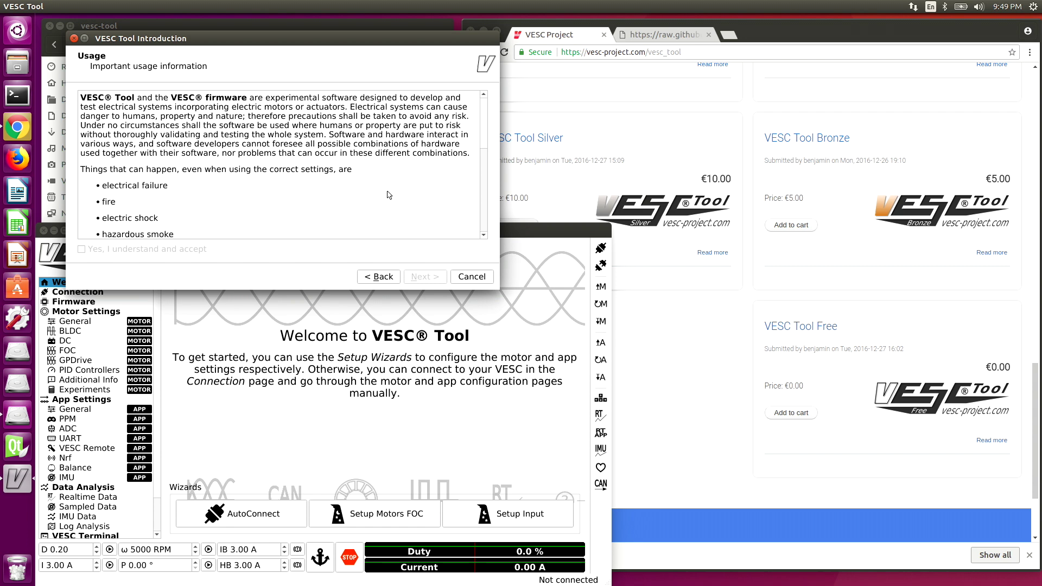
{"action": "scroll", "coordinate": [388, 194], "scroll_direction": "down", "scroll_amount": 10}
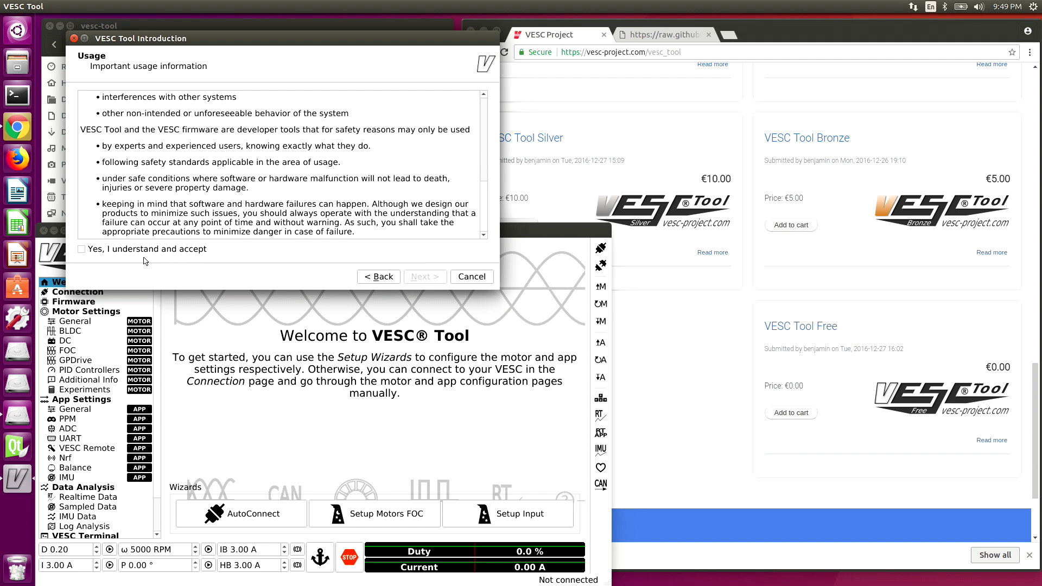
{"action": "left_click", "coordinate": [83, 249]}
Accept the limited warranty statement and continue to the Conclusion page
{"action": "left_click", "coordinate": [435, 280]}
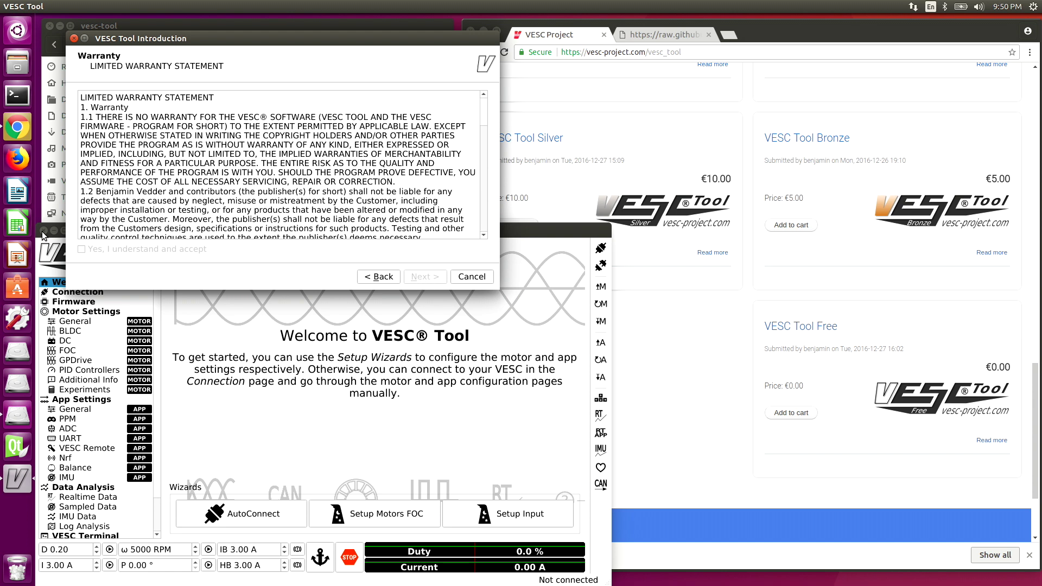
{"action": "scroll", "coordinate": [212, 183], "scroll_direction": "down", "scroll_amount": 1}
{"action": "scroll", "coordinate": [212, 182], "scroll_direction": "down", "scroll_amount": 10}
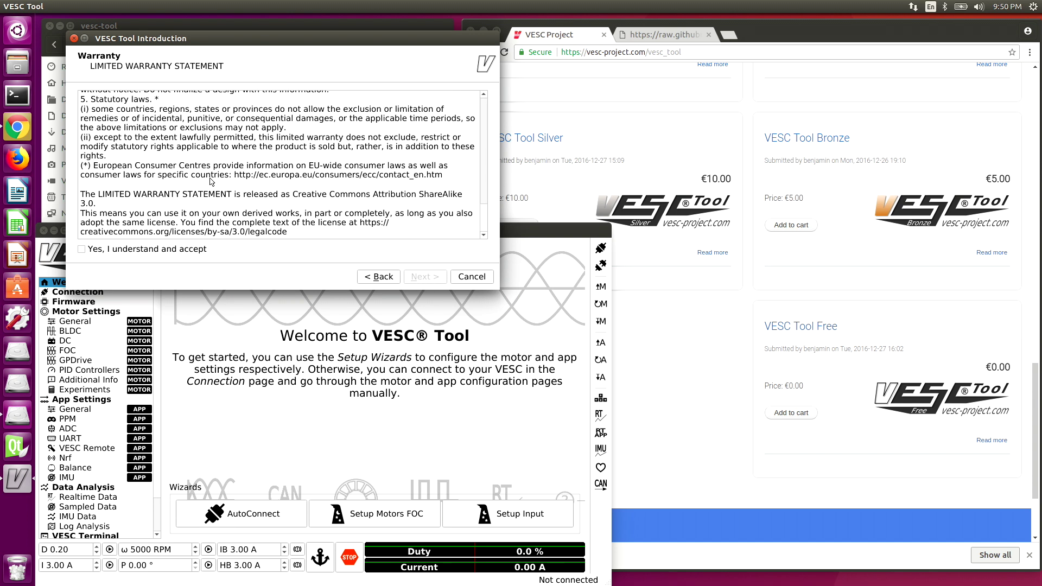
{"action": "left_click", "coordinate": [82, 250]}
{"action": "left_click", "coordinate": [428, 277]}
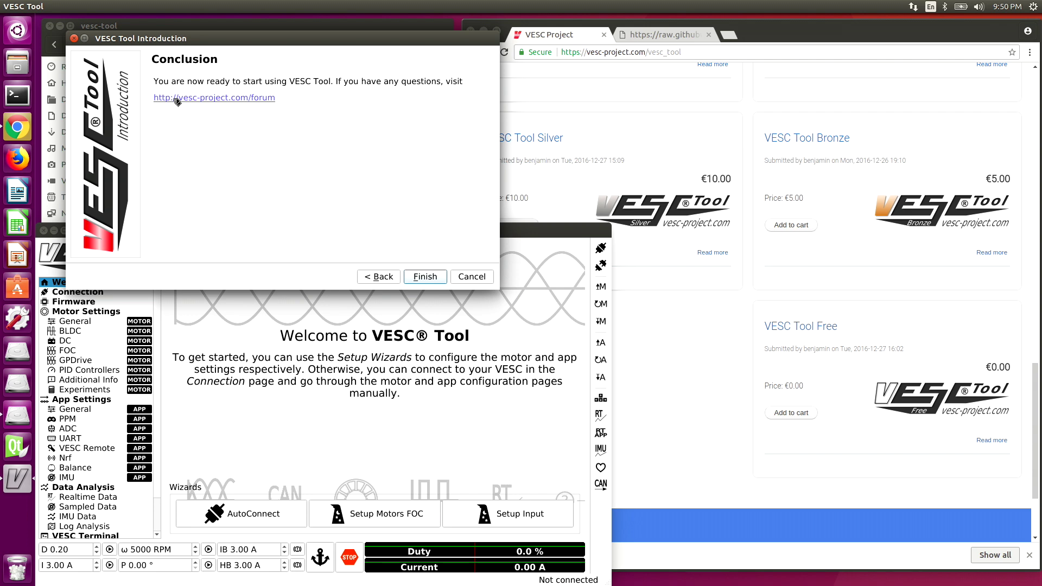
Finish the wizard, maximize the window, and authorise creating the udev rule with the admin password
{"action": "left_click", "coordinate": [424, 277]}
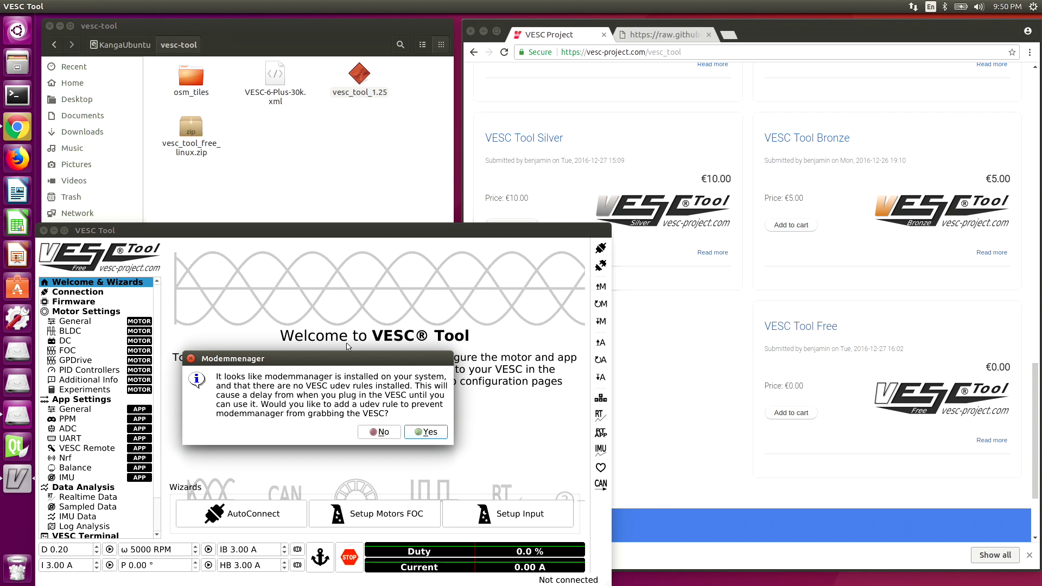
{"action": "double_click", "coordinate": [338, 230]}
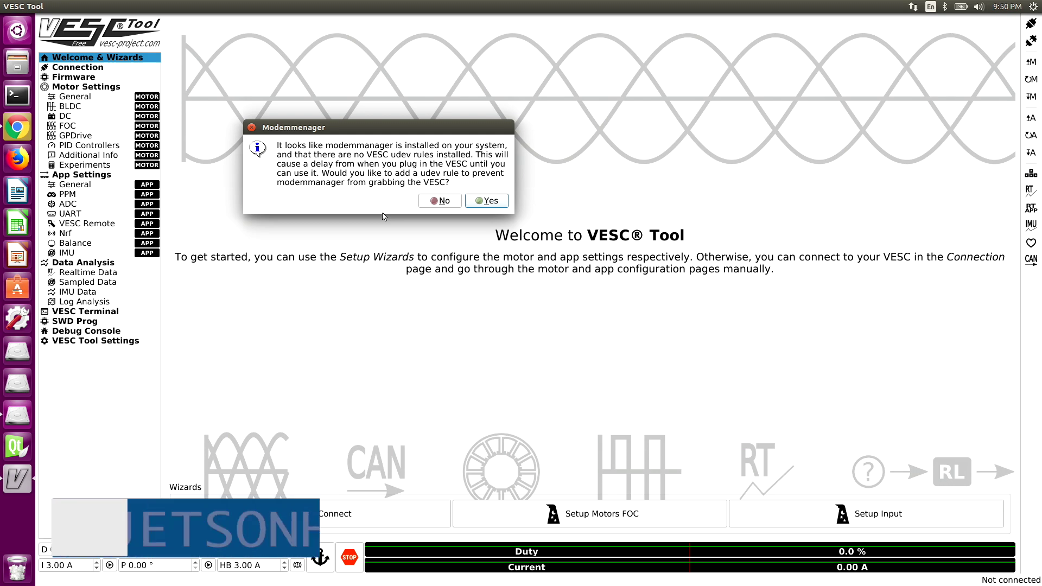
{"action": "left_click", "coordinate": [488, 200]}
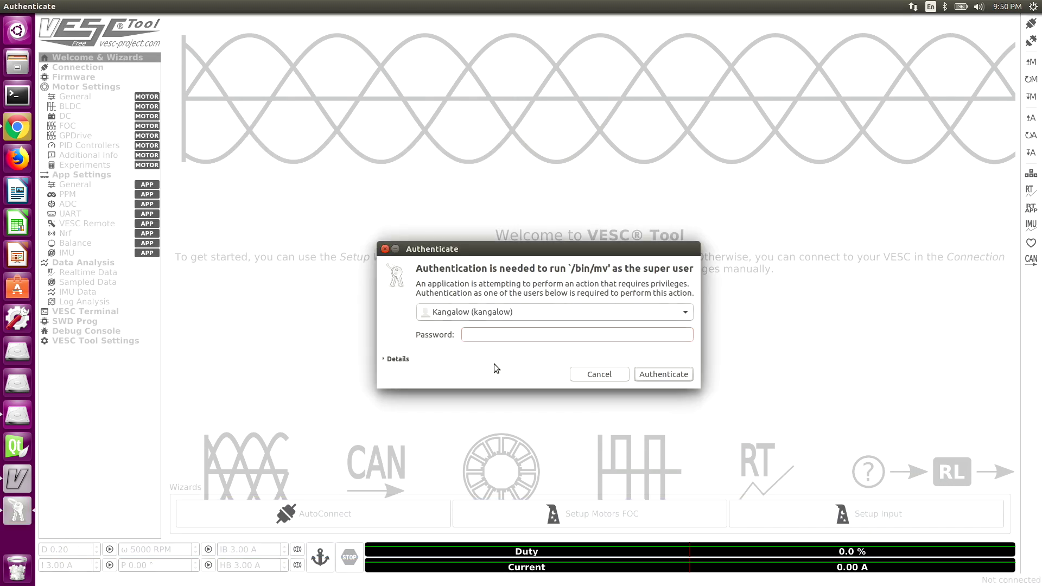
{"action": "type", "text": "*****"}
{"action": "key", "text": "Return"}
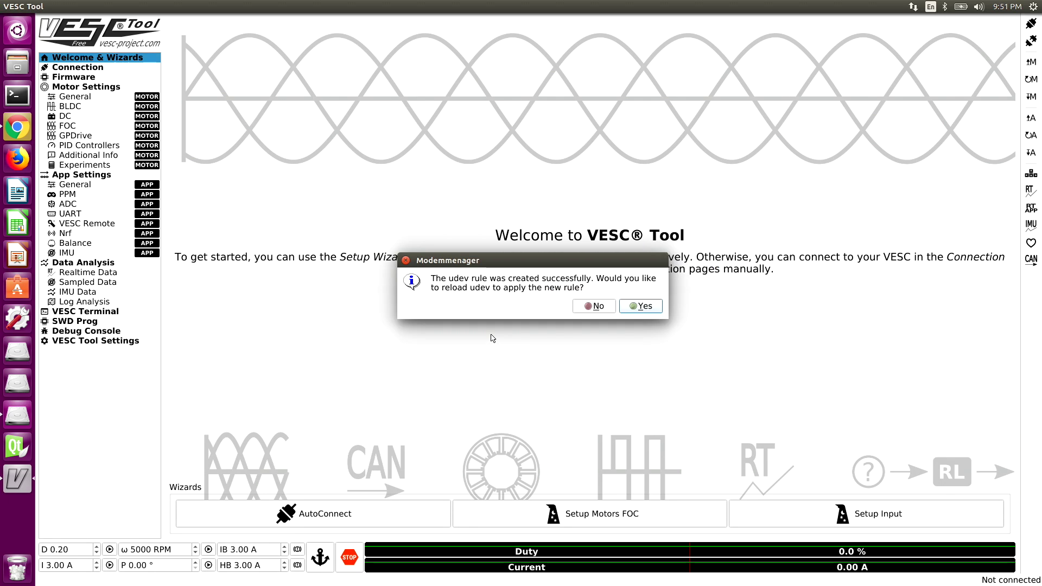
Authorise reloading the udev rules with the administrator password
{"action": "left_click", "coordinate": [640, 307]}
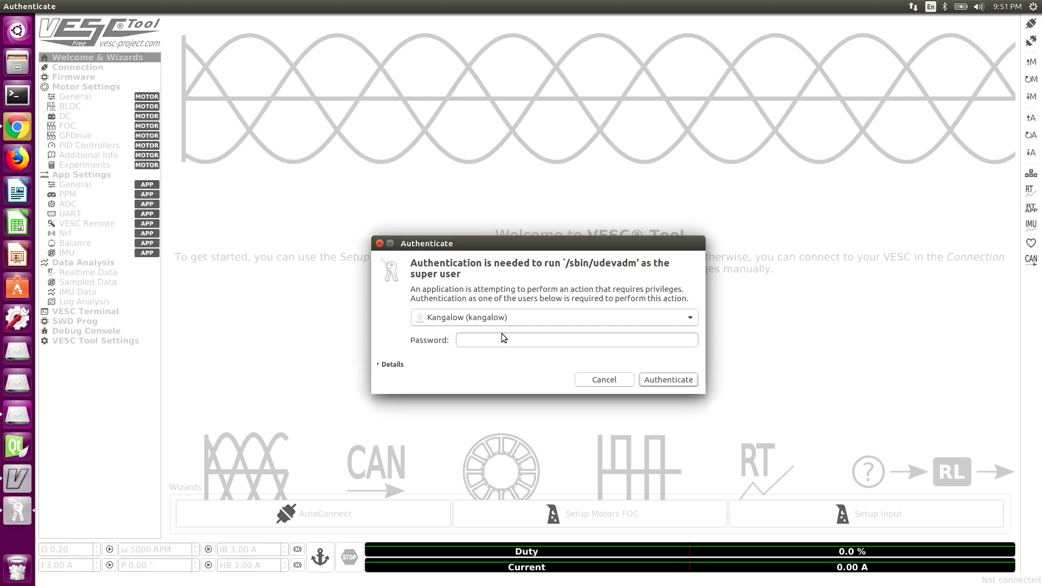
{"action": "type", "text": "*****"}
{"action": "key", "text": "Return"}
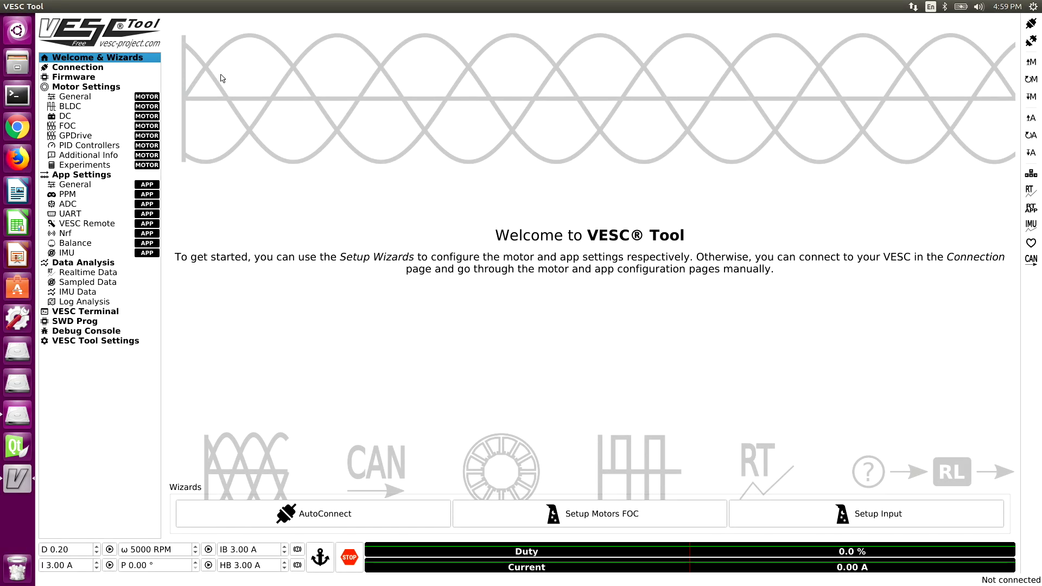
Reconnect to the last-used VESC on ttyACM1 and dismiss the old-firmware warning
{"action": "left_click", "coordinate": [81, 80]}
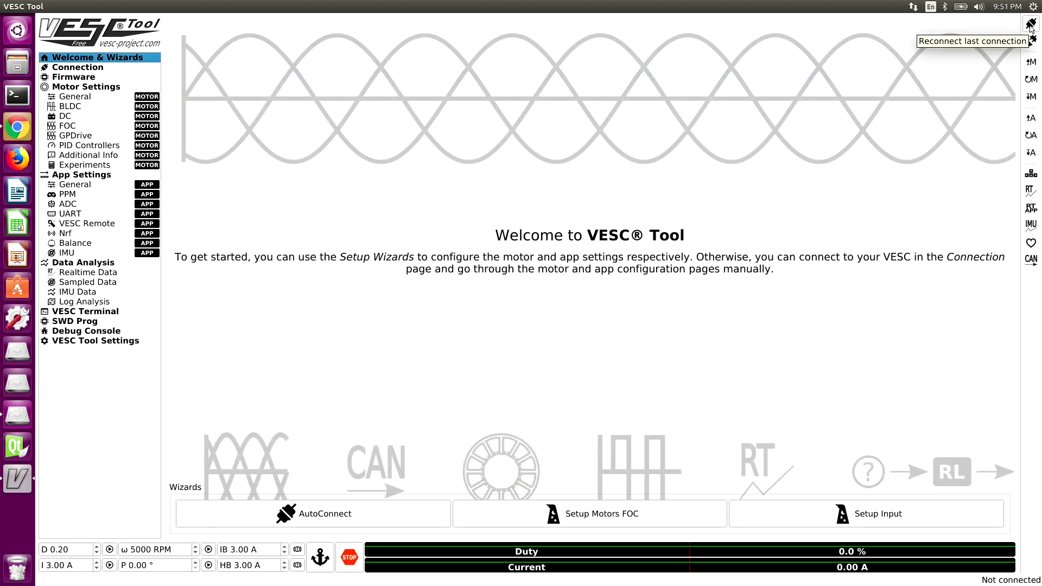
{"action": "left_click", "coordinate": [1030, 24]}
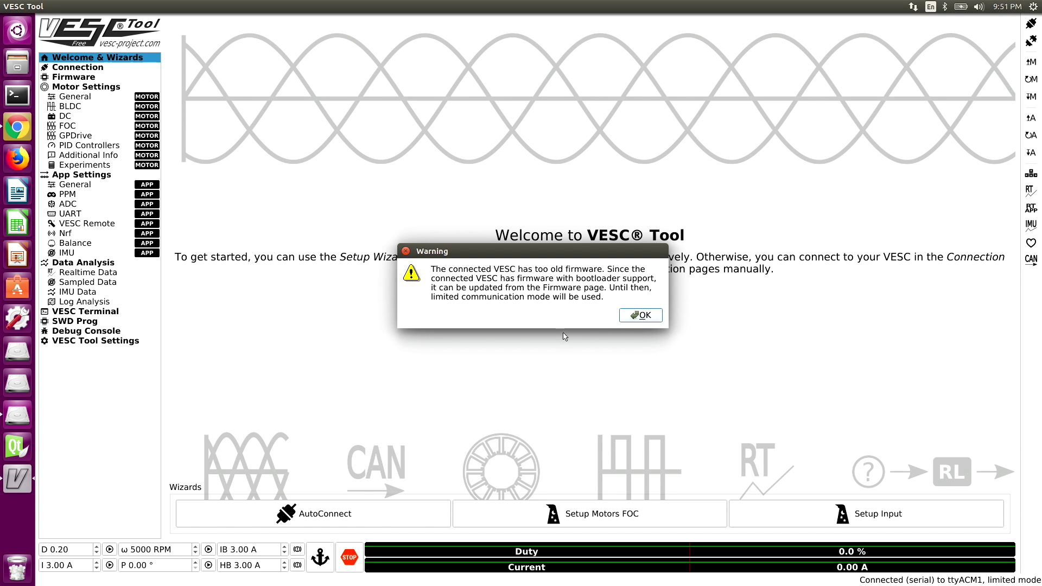
{"action": "left_click_drag", "start_coordinate": [496, 250], "coordinate": [487, 92]}
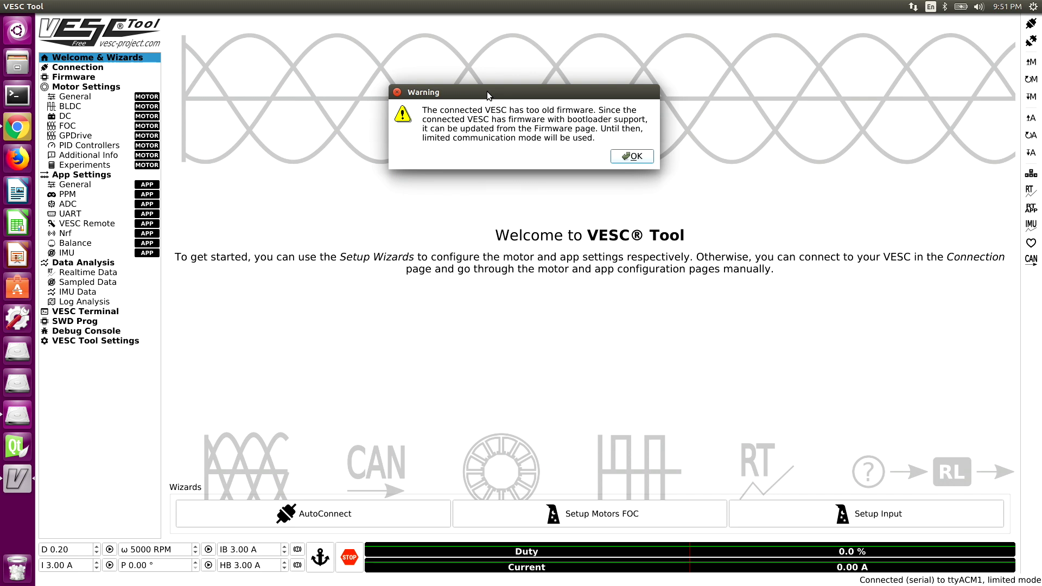
{"action": "left_click", "coordinate": [631, 157]}
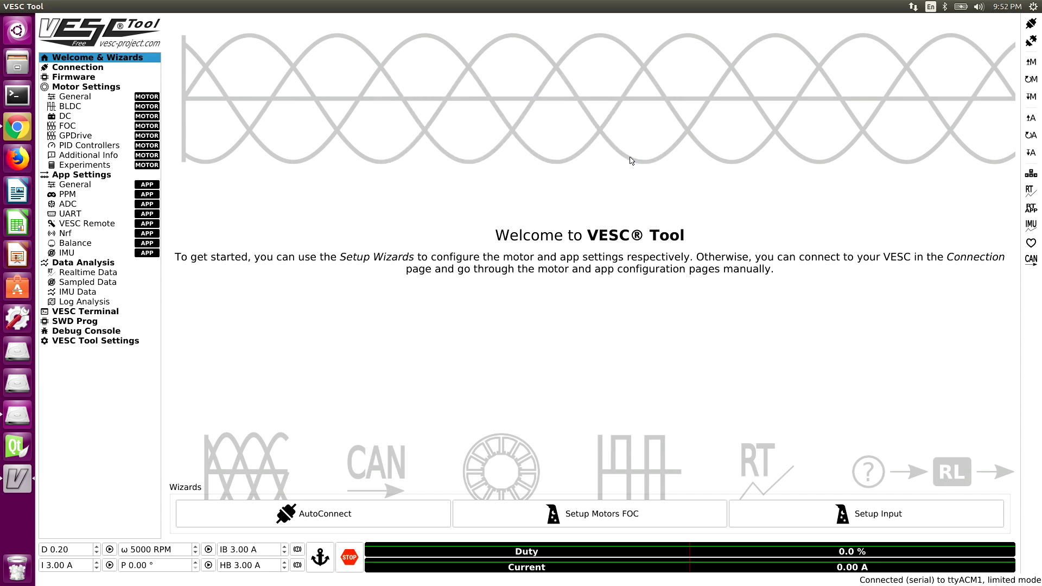
Show non-default firmwares for hardware 60 and select VESC_servoout.bin
{"action": "left_click", "coordinate": [90, 79]}
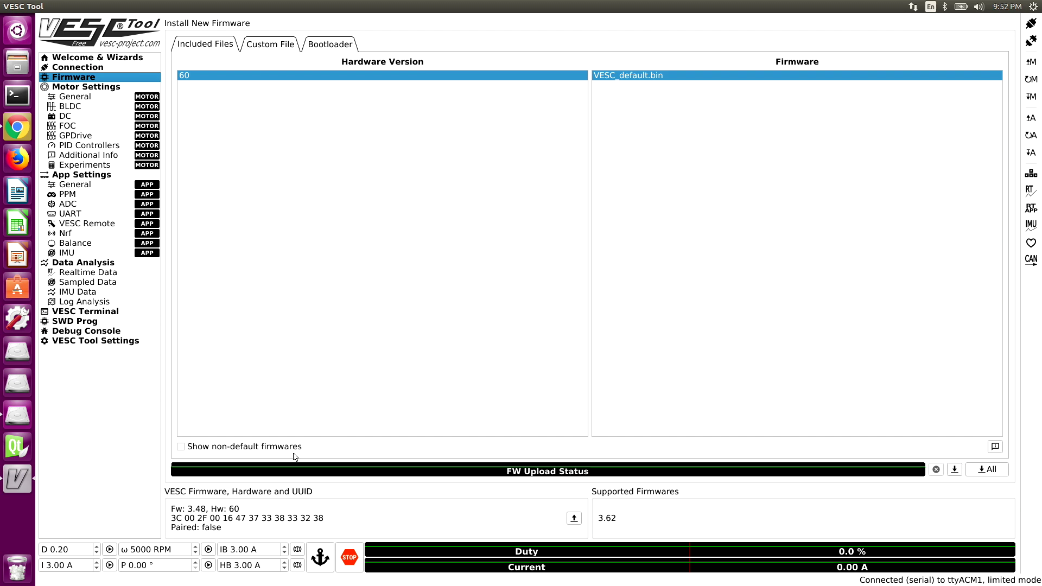
{"action": "left_click", "coordinate": [182, 449]}
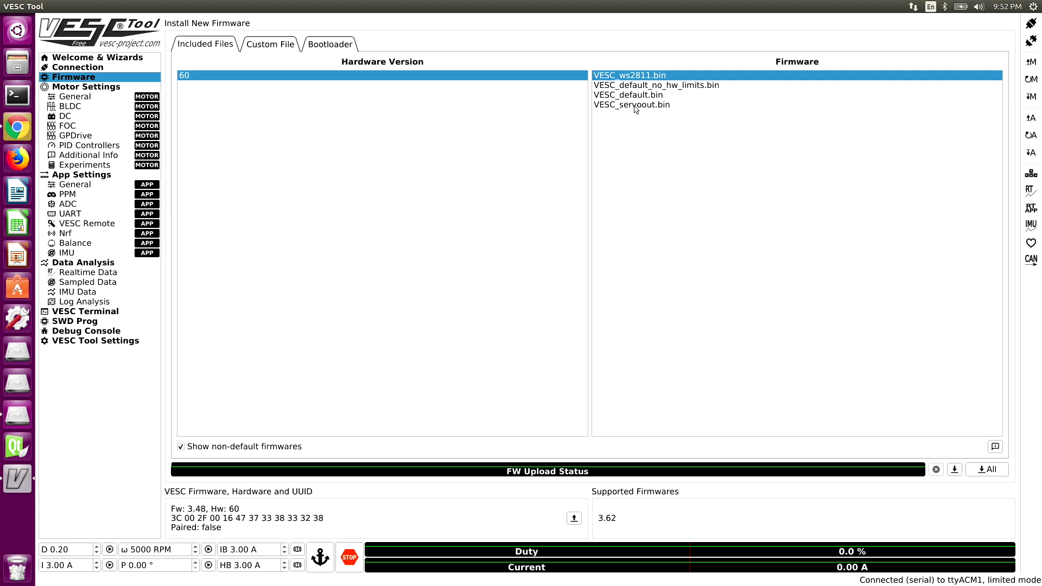
{"action": "left_click", "coordinate": [636, 106]}
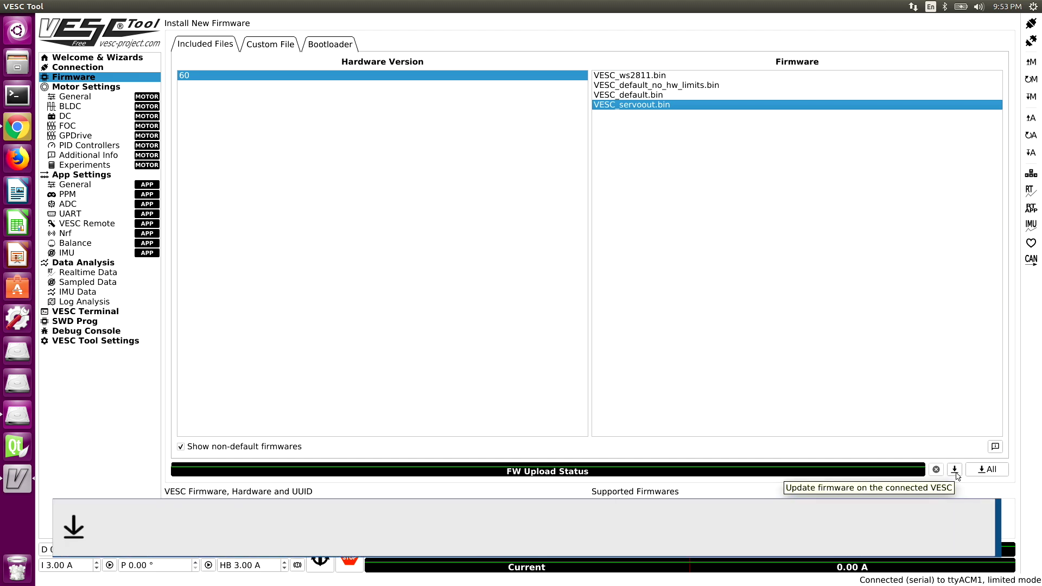
Upload VESC_servoout.bin despite the settings-clearing warning and acknowledge FW Upload Done
{"action": "left_click", "coordinate": [954, 470]}
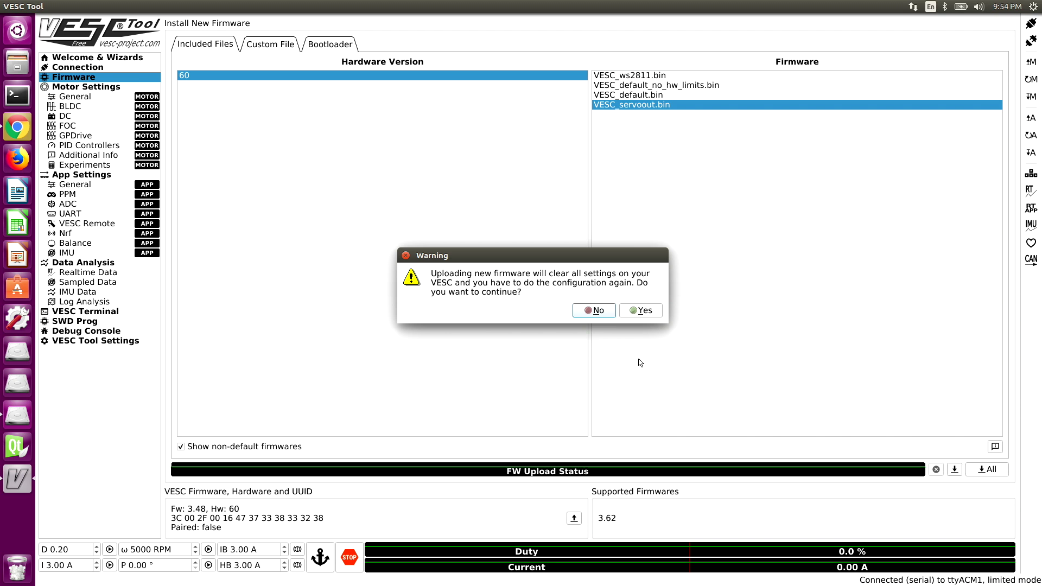
{"action": "left_click", "coordinate": [643, 318]}
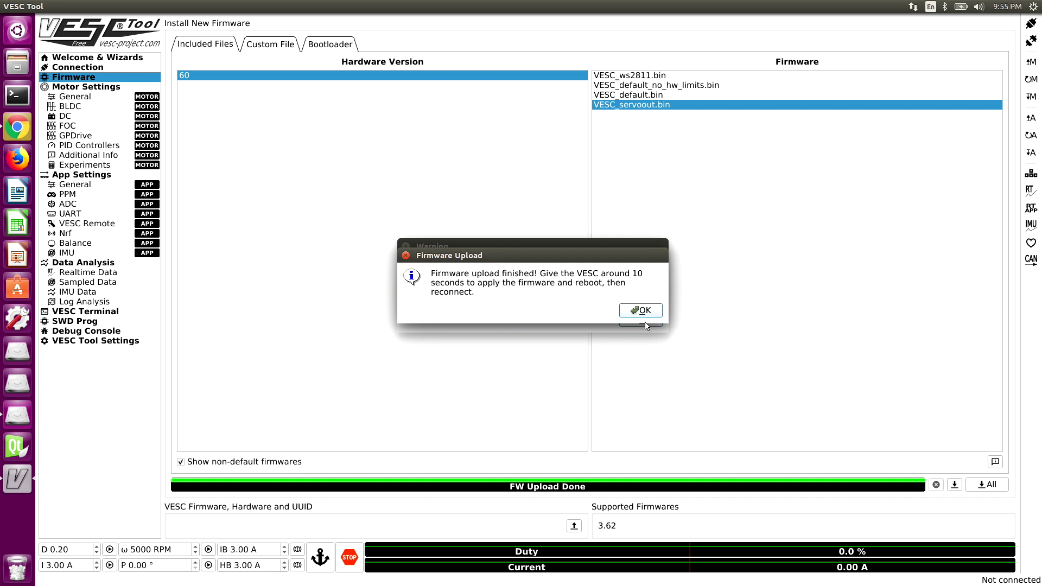
{"action": "left_click", "coordinate": [643, 312]}
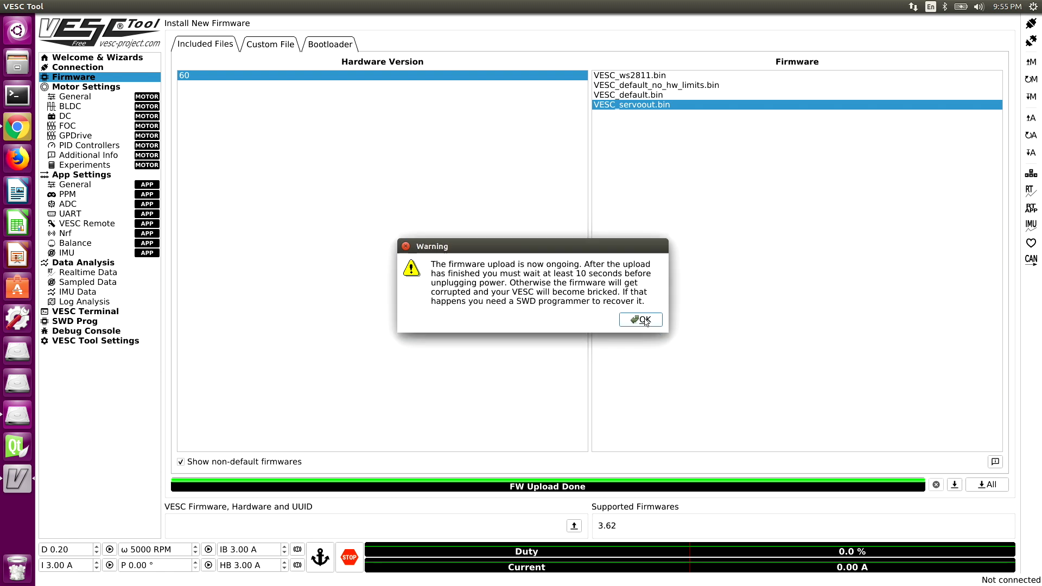
{"action": "left_click", "coordinate": [644, 325]}
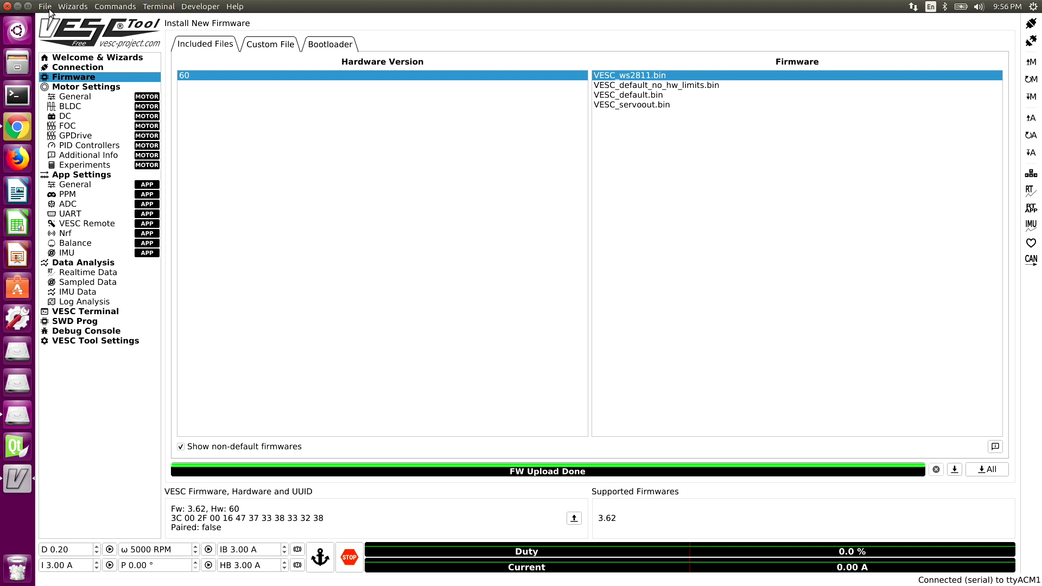
Load the motor configuration XML file VESC-6-Plus-30k.xml
{"action": "left_click", "coordinate": [45, 6]}
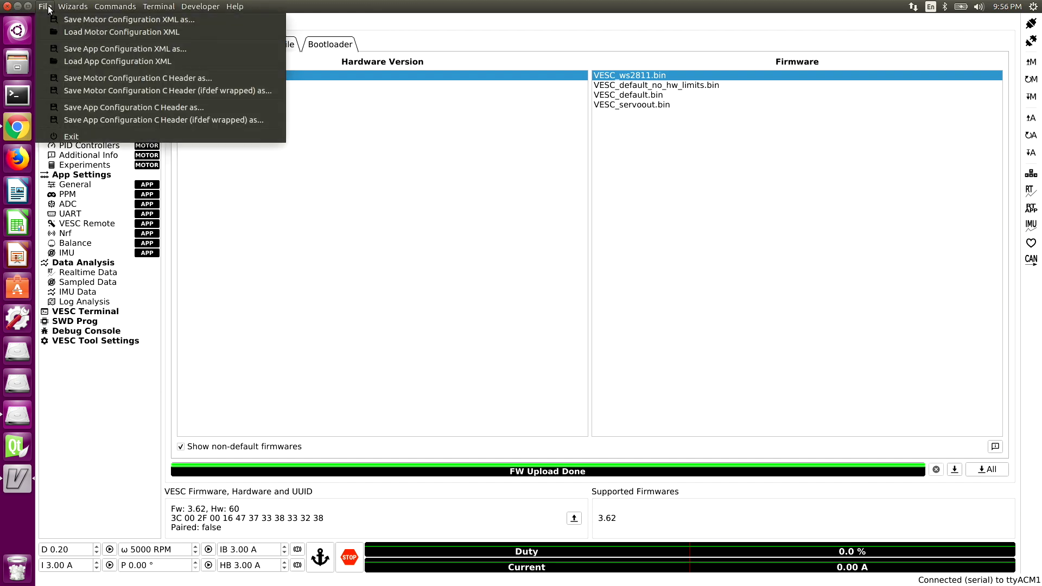
{"action": "left_click", "coordinate": [89, 31]}
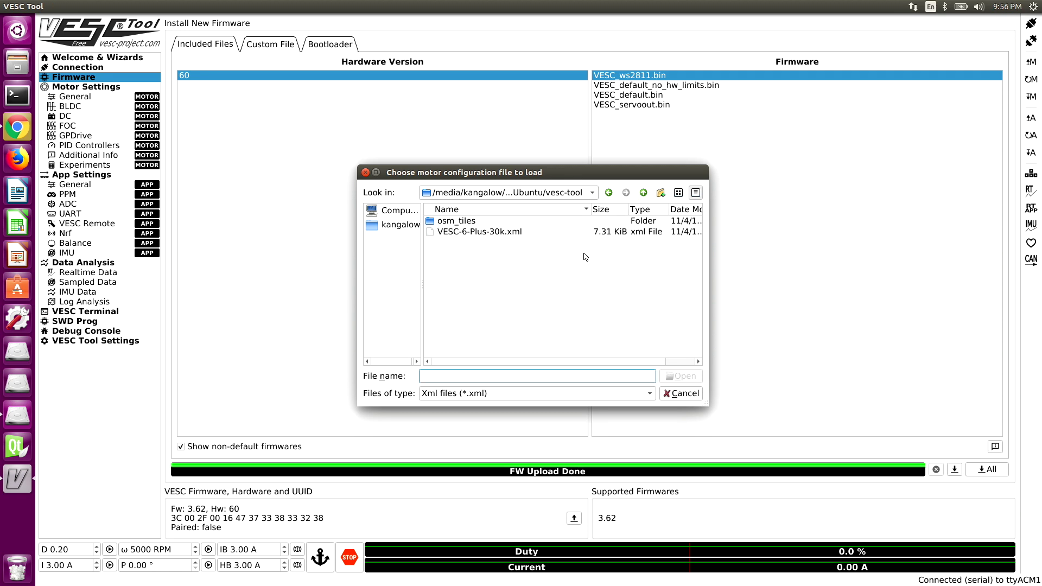
{"action": "left_click", "coordinate": [496, 232]}
{"action": "left_click", "coordinate": [684, 380]}
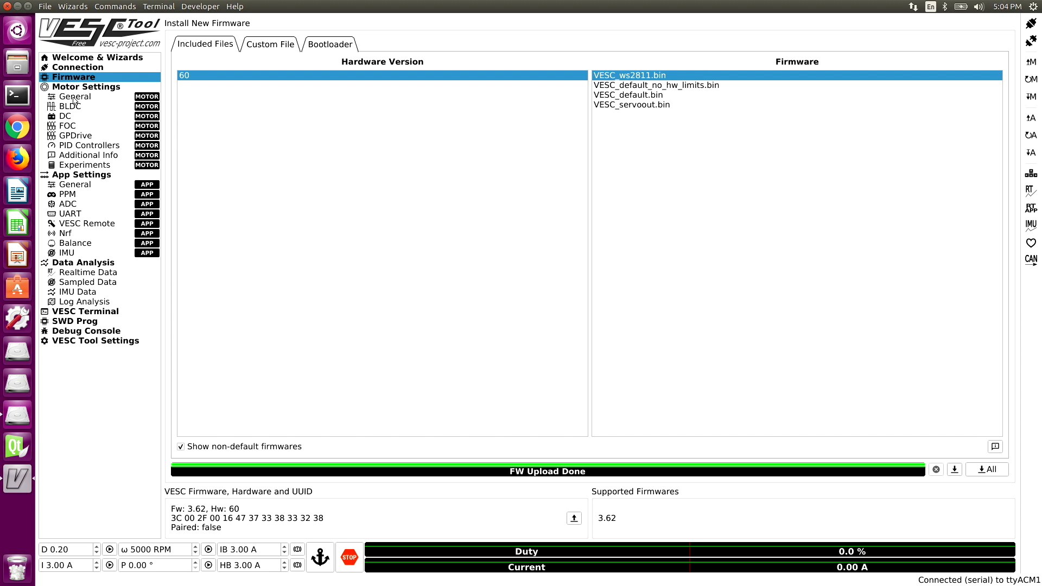
In General RPM limits, read default then VESC motor configuration showing Max ERPM 30000, then disconnect
{"action": "left_click", "coordinate": [75, 97]}
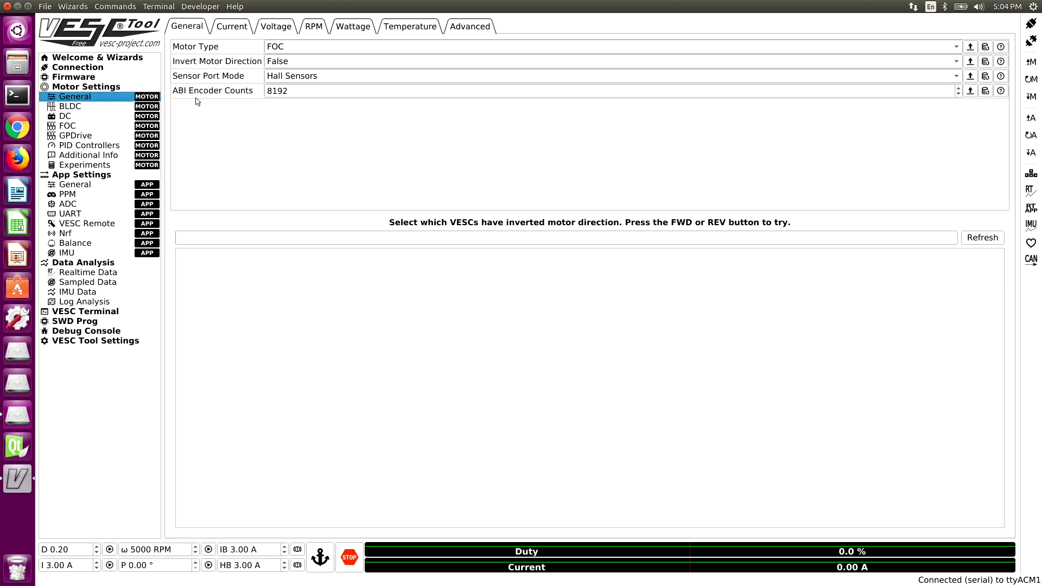
{"action": "left_click", "coordinate": [315, 28]}
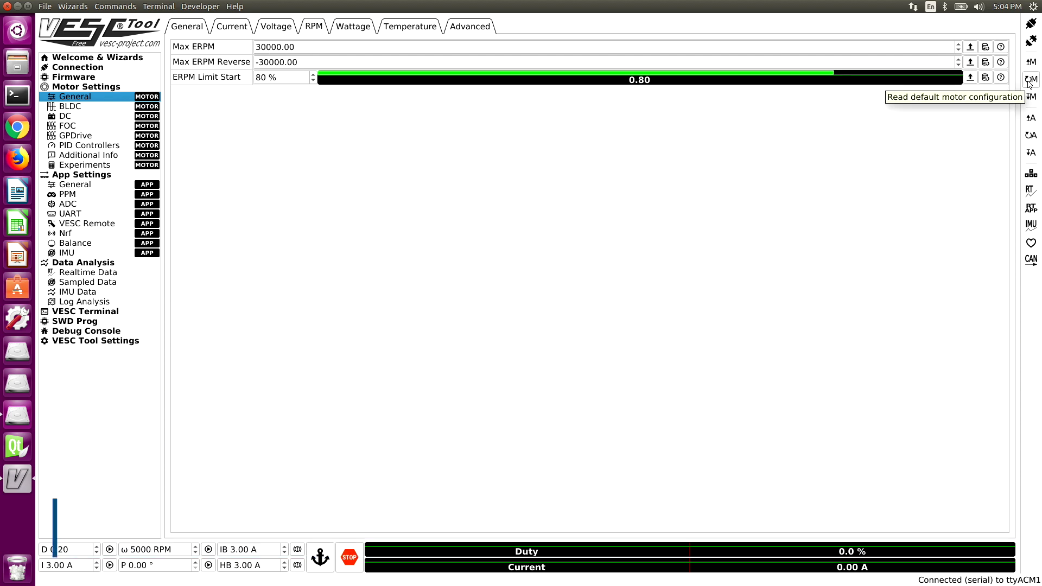
{"action": "left_click", "coordinate": [1028, 81]}
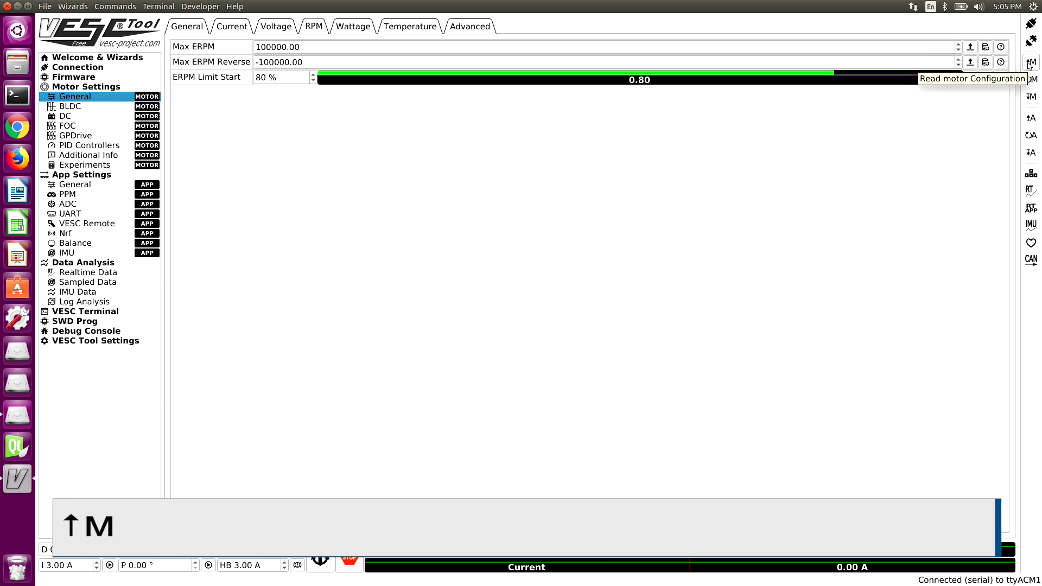
{"action": "left_click", "coordinate": [1029, 64]}
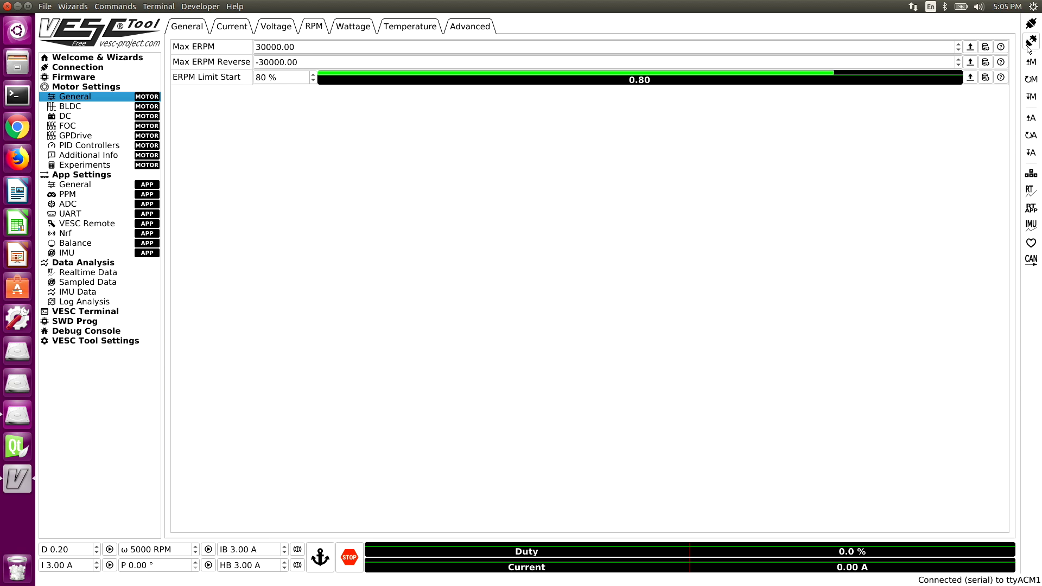
{"action": "left_click", "coordinate": [1031, 43]}
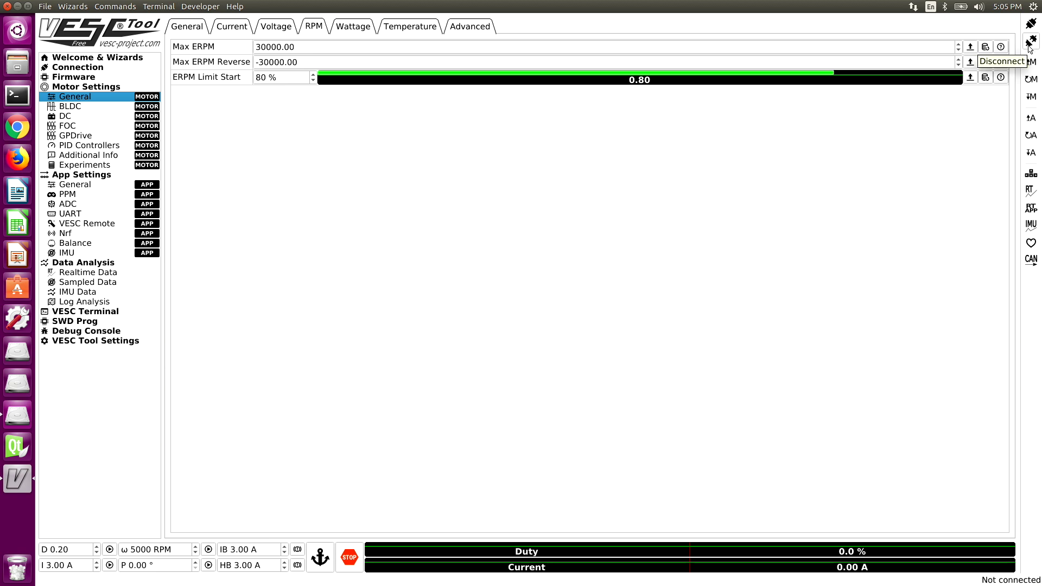